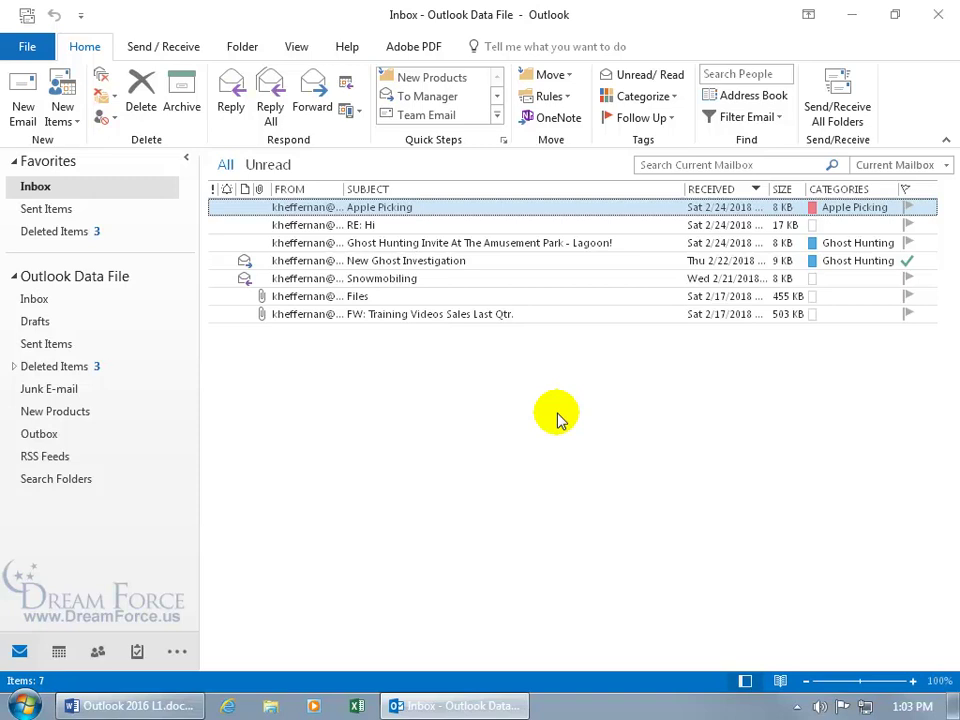
Step: Open the Apple Picking message and bring up the options for the sender's e-mail address
double_click(375, 212)
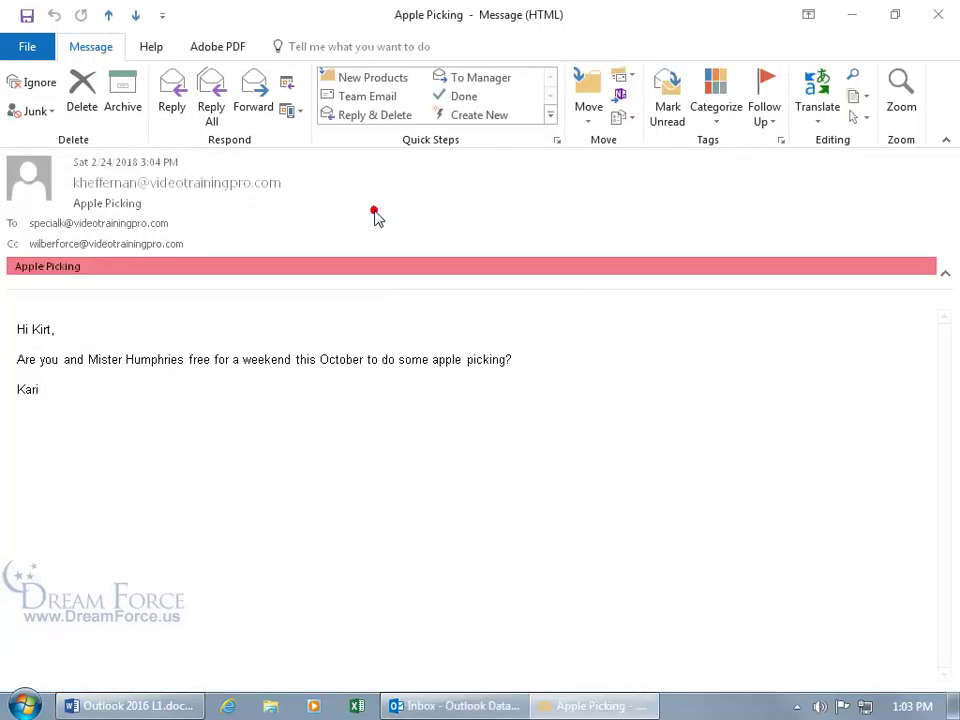
right_click(149, 186)
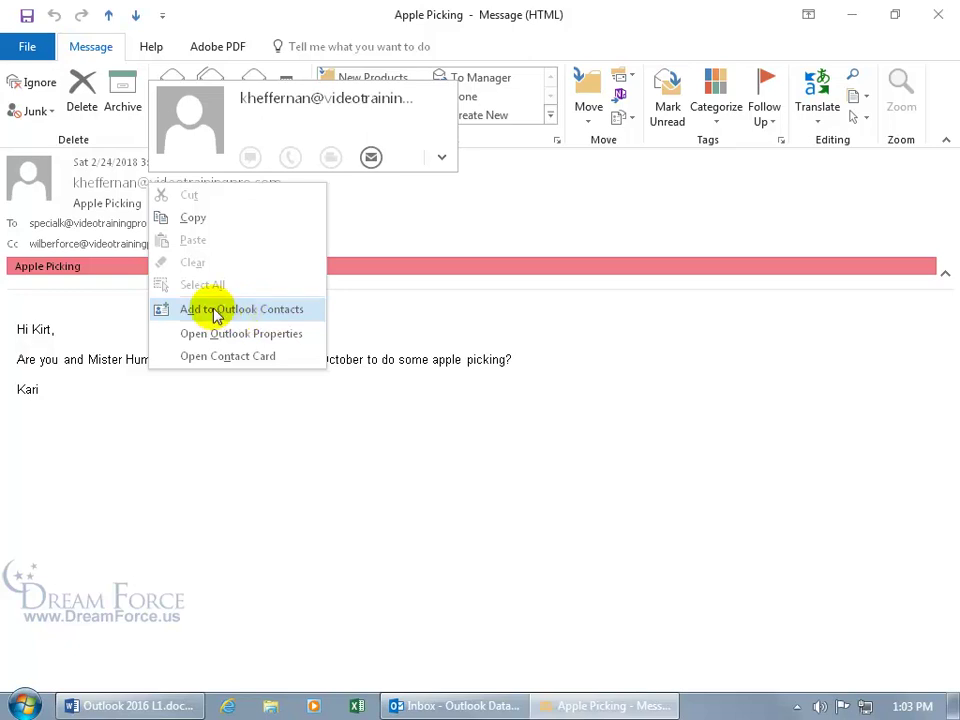
Step: Create a contact from the sender, replacing the prefilled name with the contact's full name
click(250, 313)
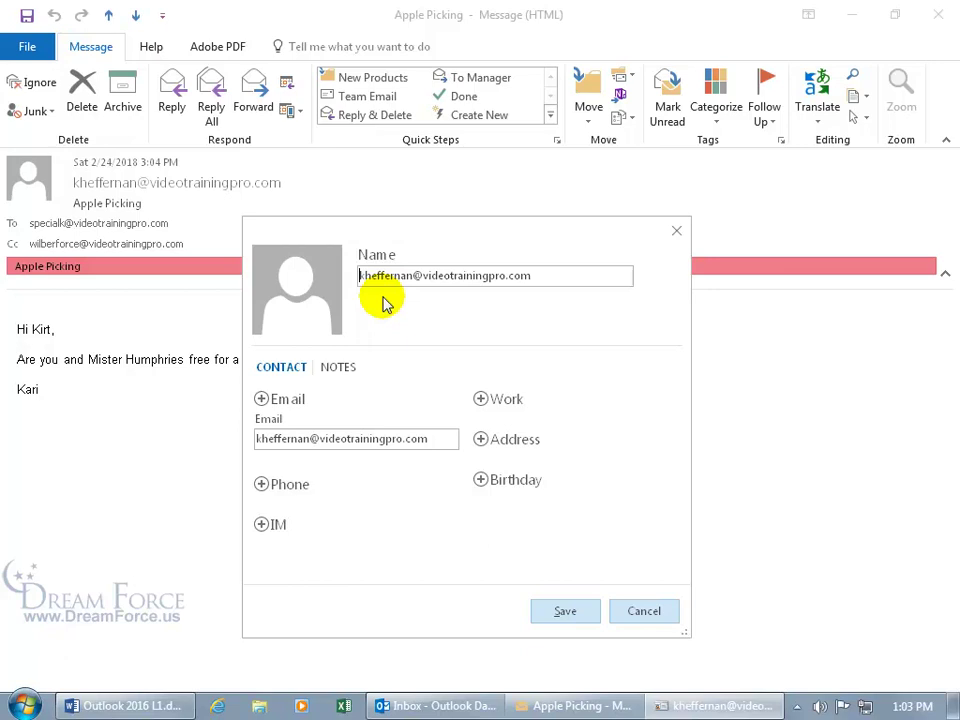
double_click(556, 273)
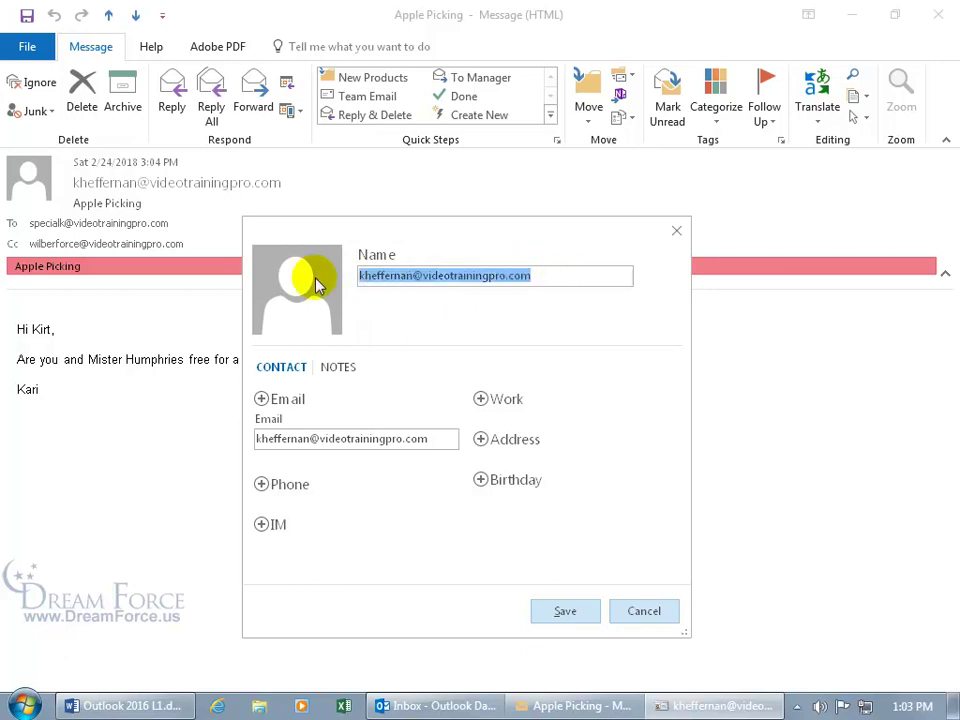
key(BackSpace)
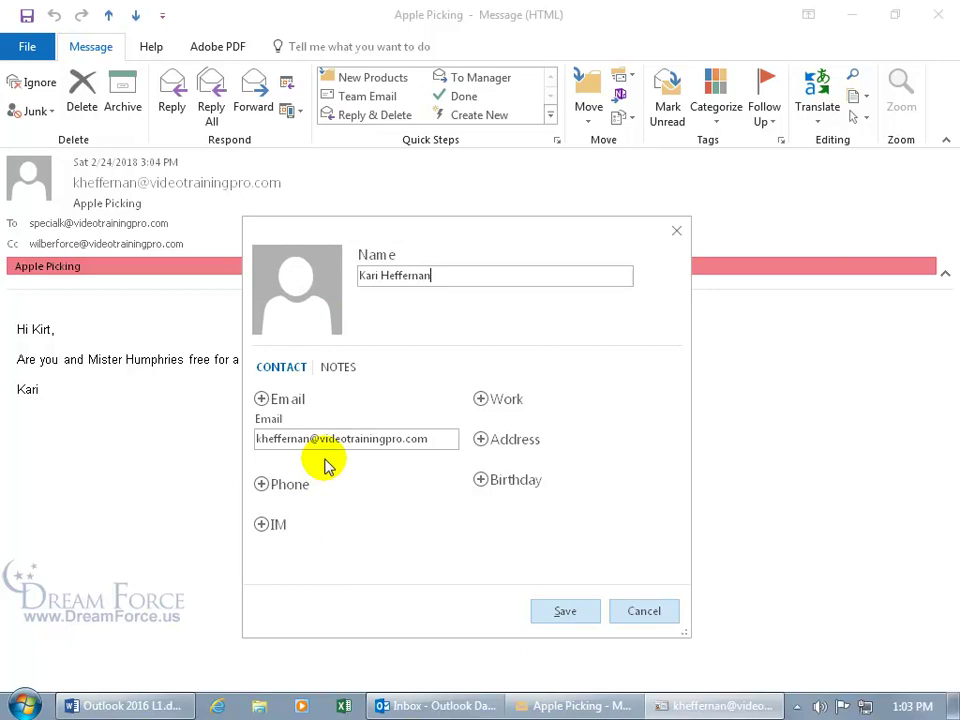
click(261, 404)
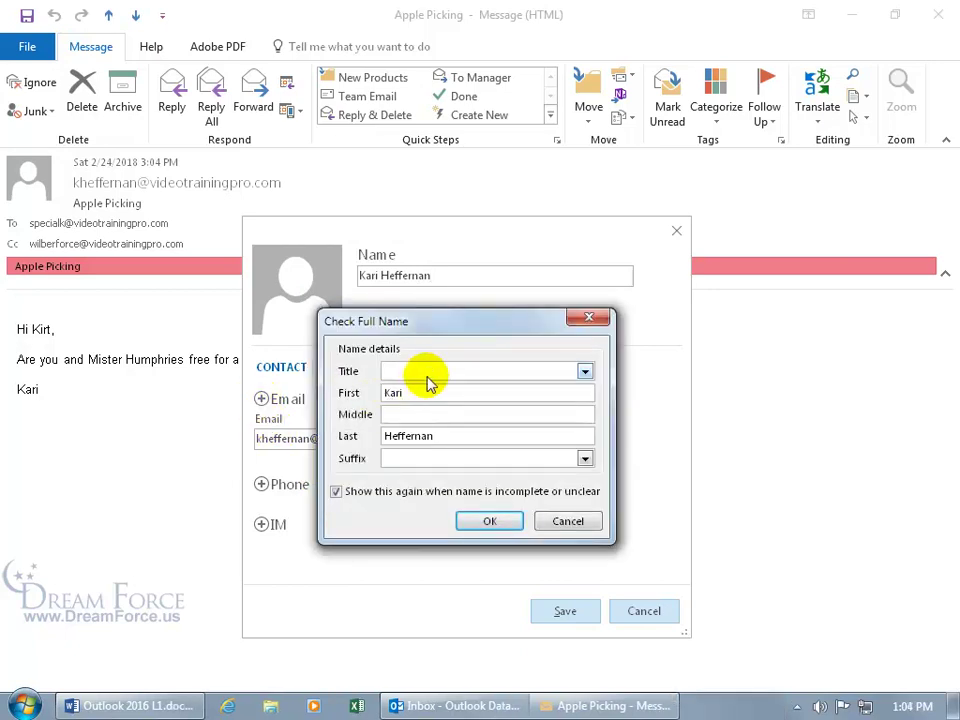
click(565, 520)
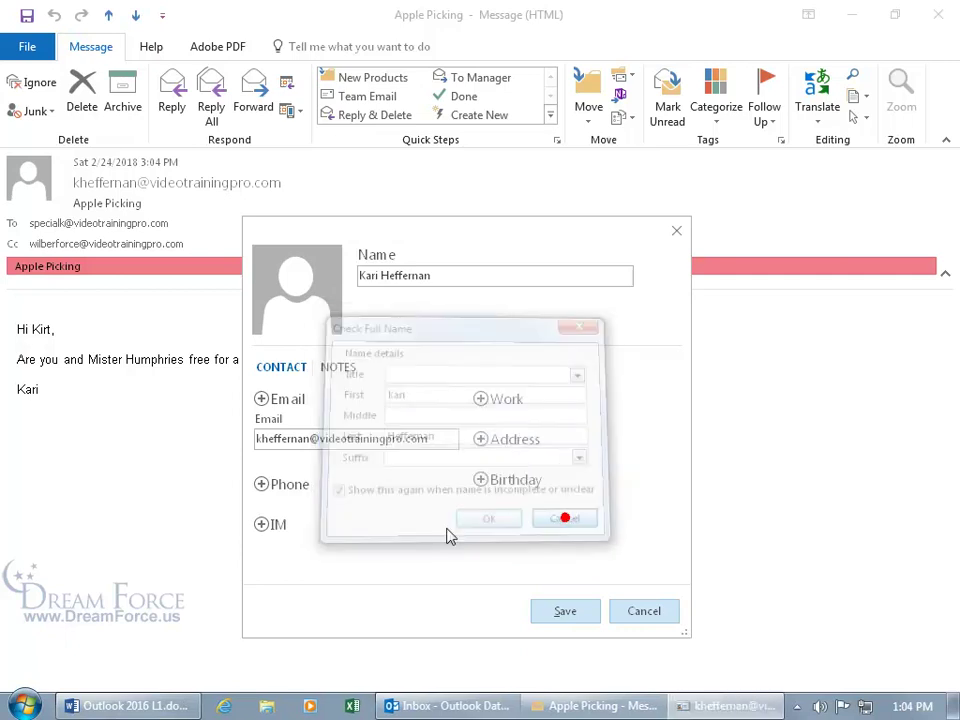
Step: Add the contact's mobile phone number, then open and close the Work details choices
click(261, 484)
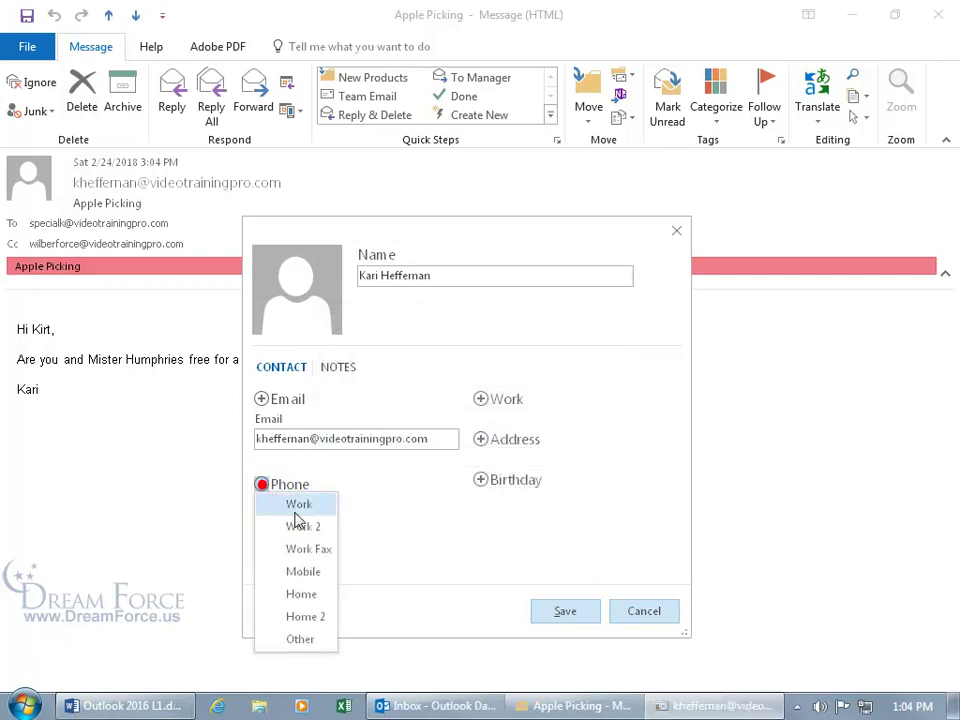
click(304, 571)
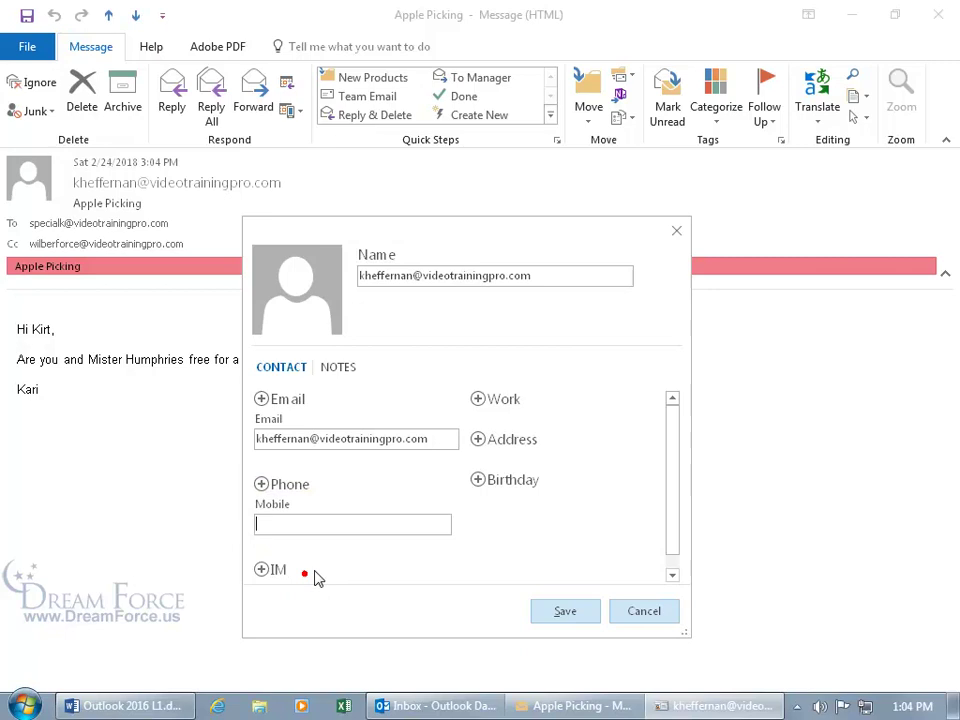
click(489, 403)
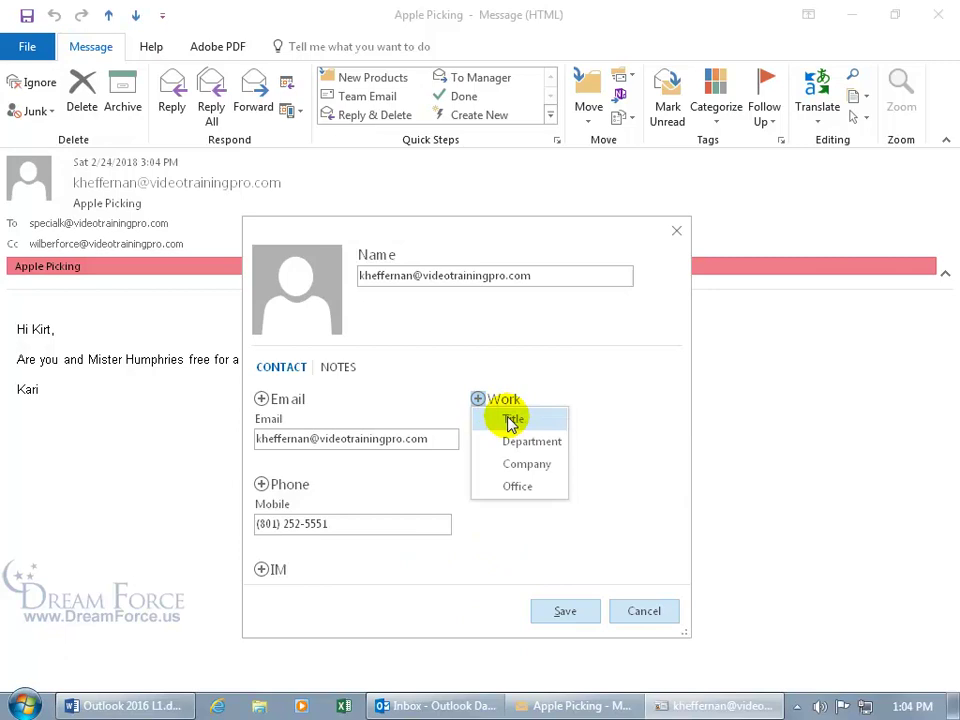
click(602, 448)
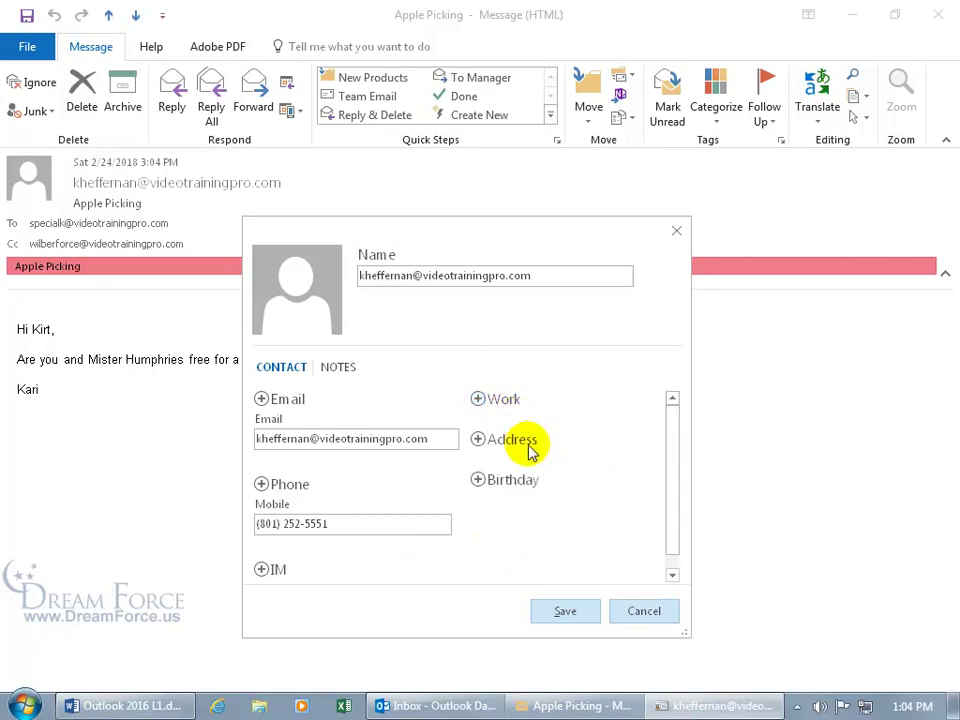
Step: Add the note 'Add some notes!' to the contact, save it, and close the contact card
click(346, 368)
click(346, 407)
text(Add some not)
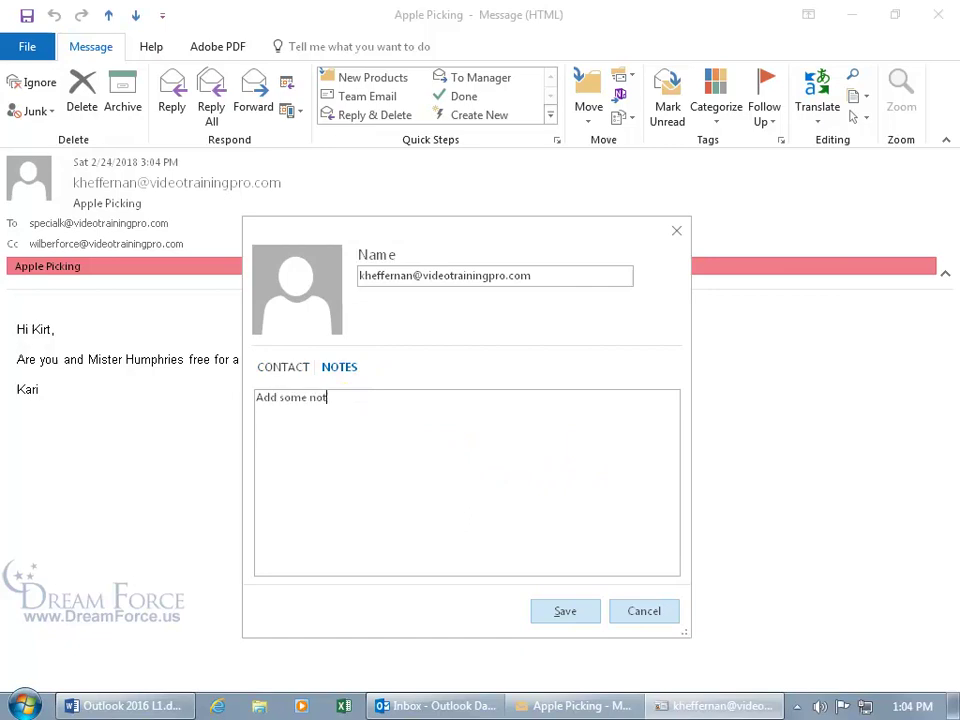
text(es!)
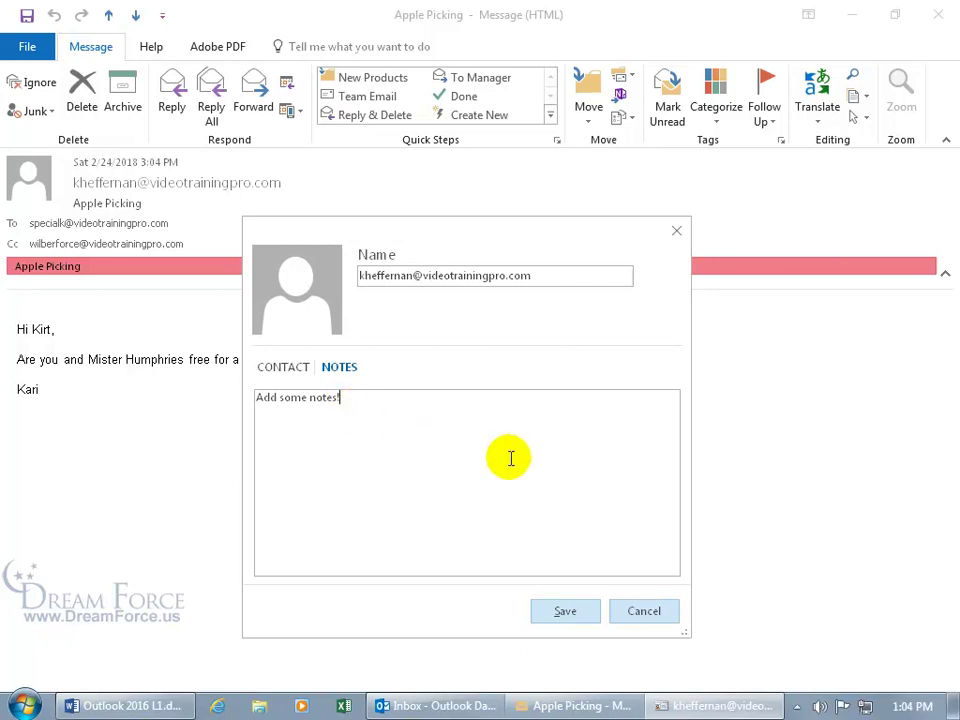
click(566, 612)
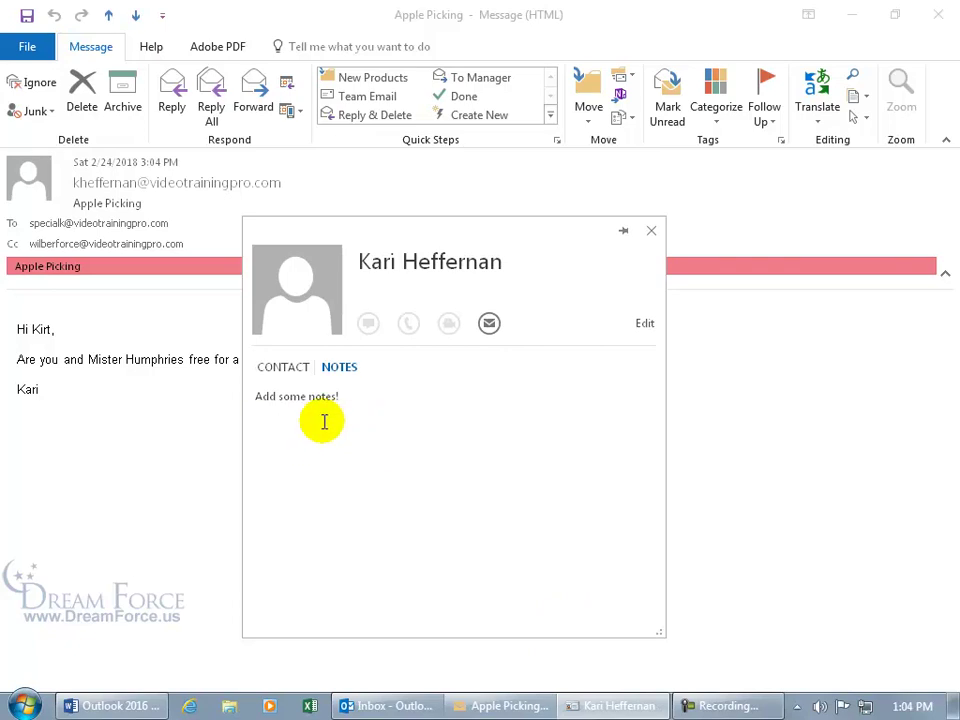
click(651, 231)
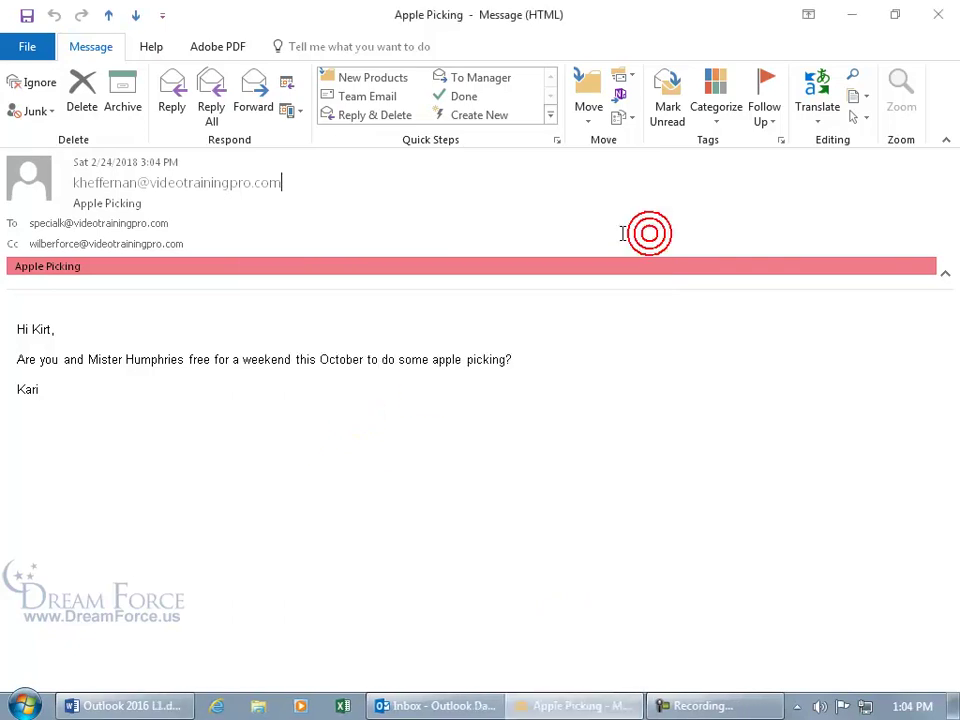
Step: Close the Apple Picking message and switch to People to view the contact business cards
click(938, 14)
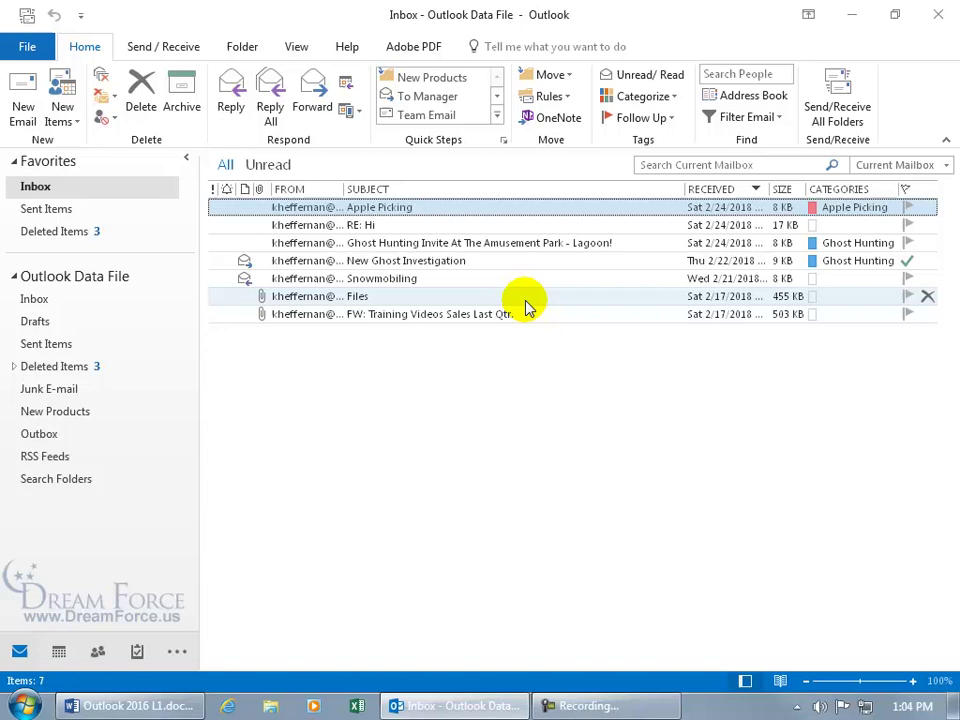
click(98, 651)
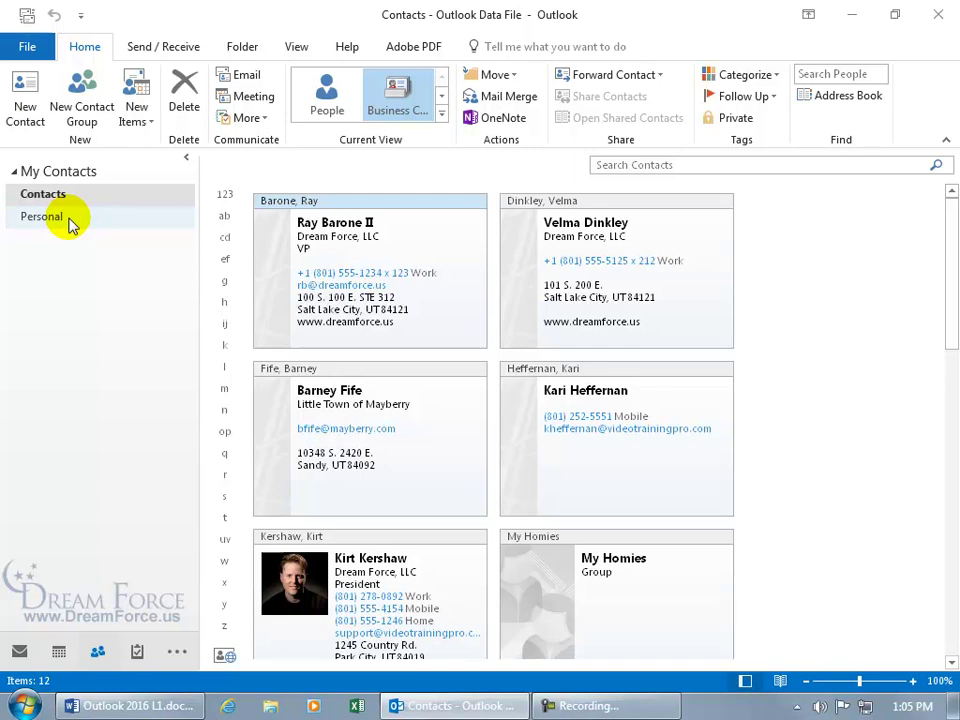
Step: Open the newly created contact's card and delete that contact
double_click(614, 465)
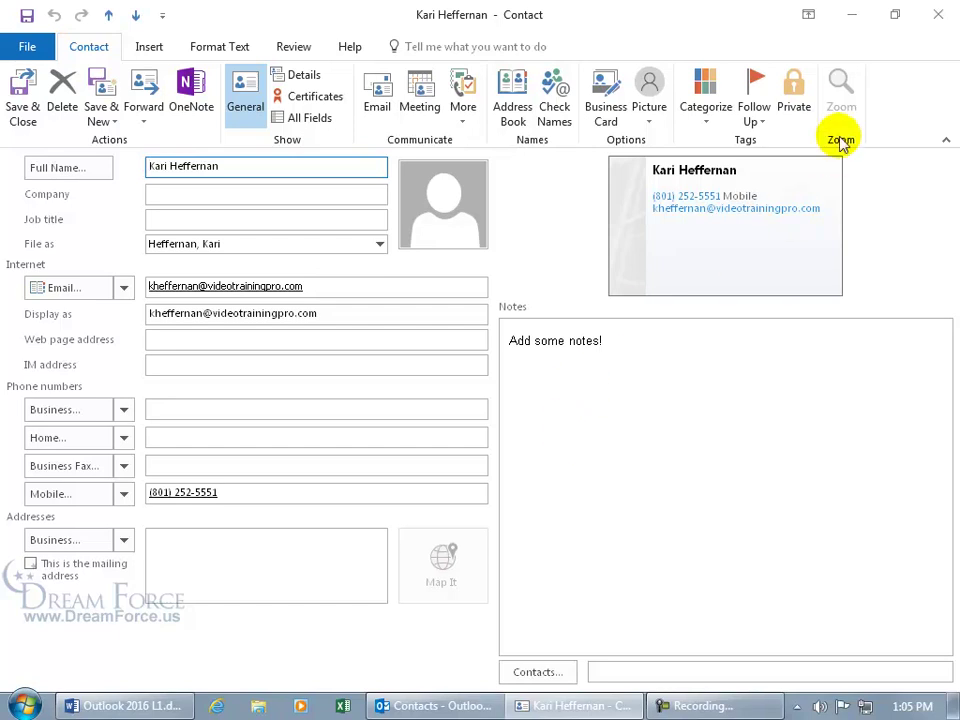
click(62, 92)
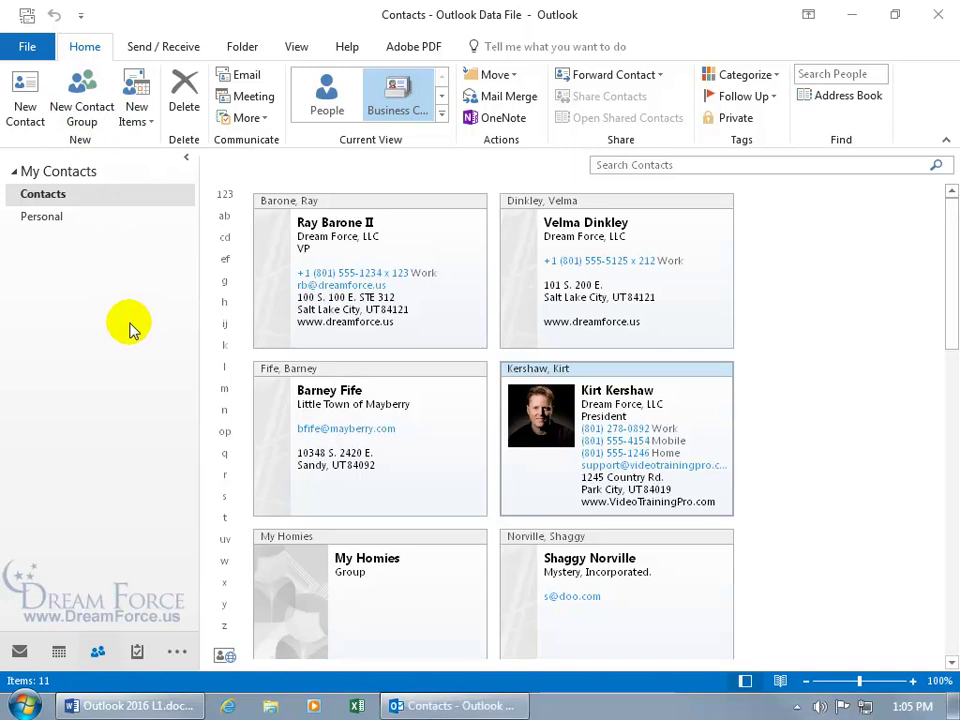
Step: Show the folder list, open Deleted Items, and drag the original contact back into Contacts
click(175, 653)
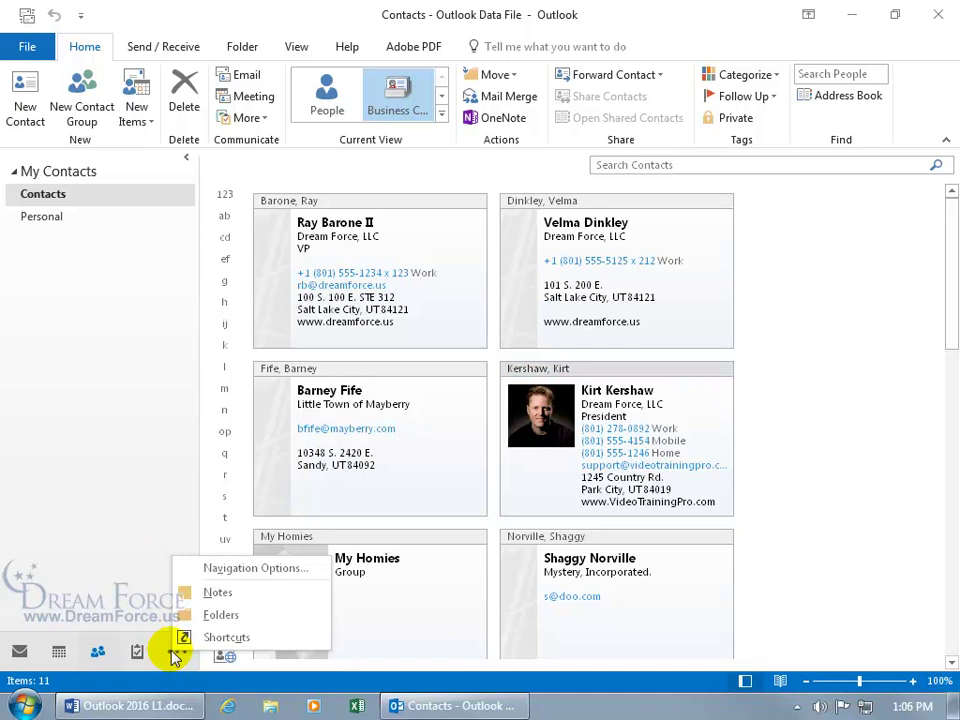
click(220, 615)
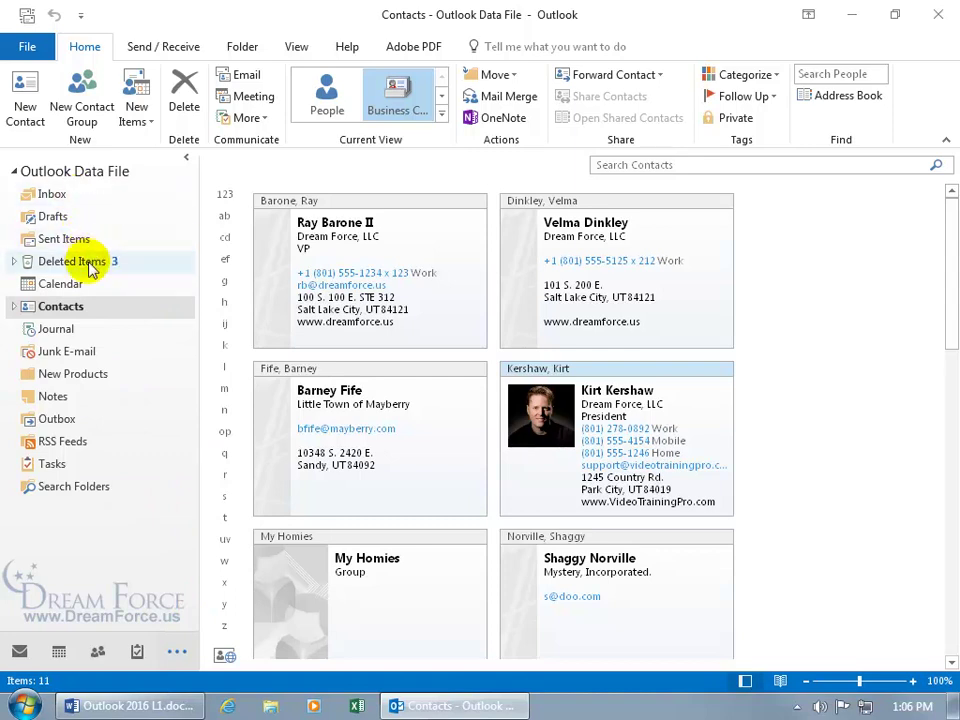
click(58, 268)
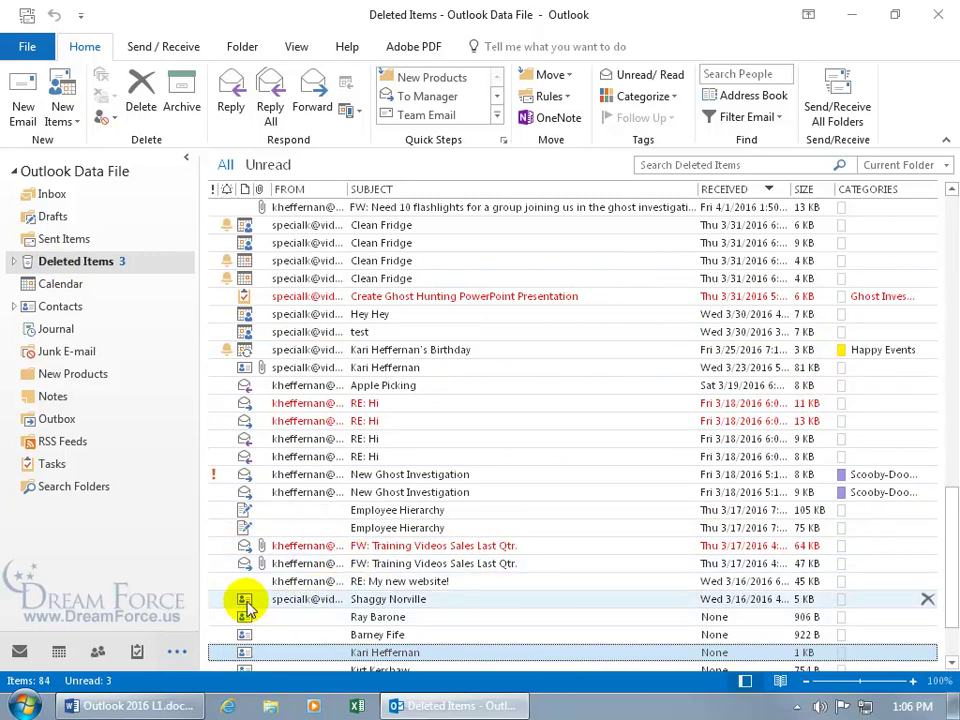
scroll(560, 598, down, 2)
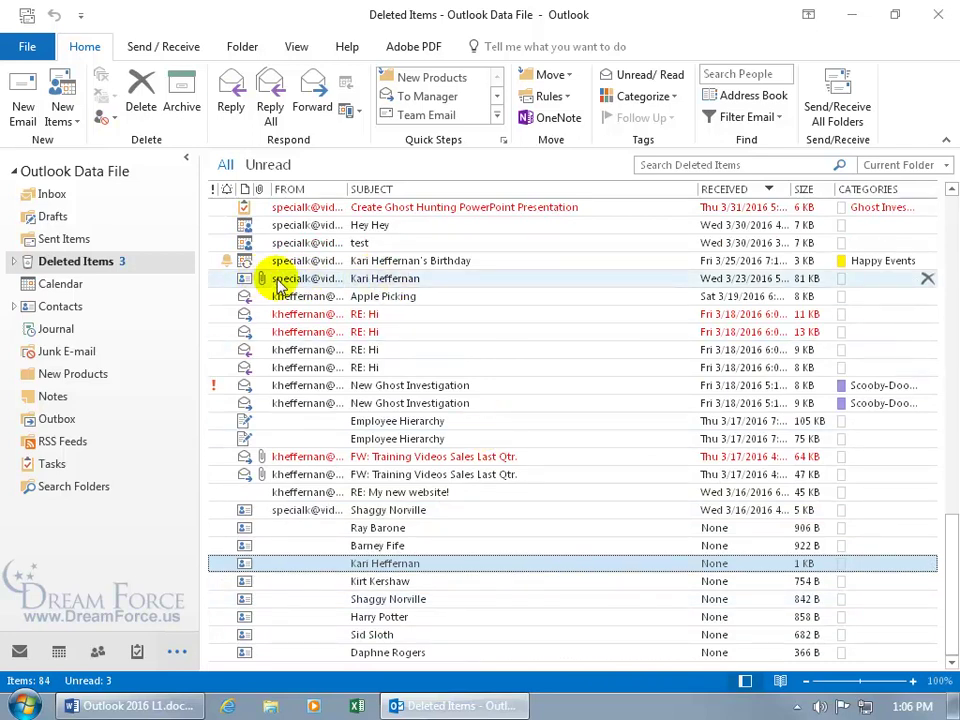
drag(263, 281, 82, 313)
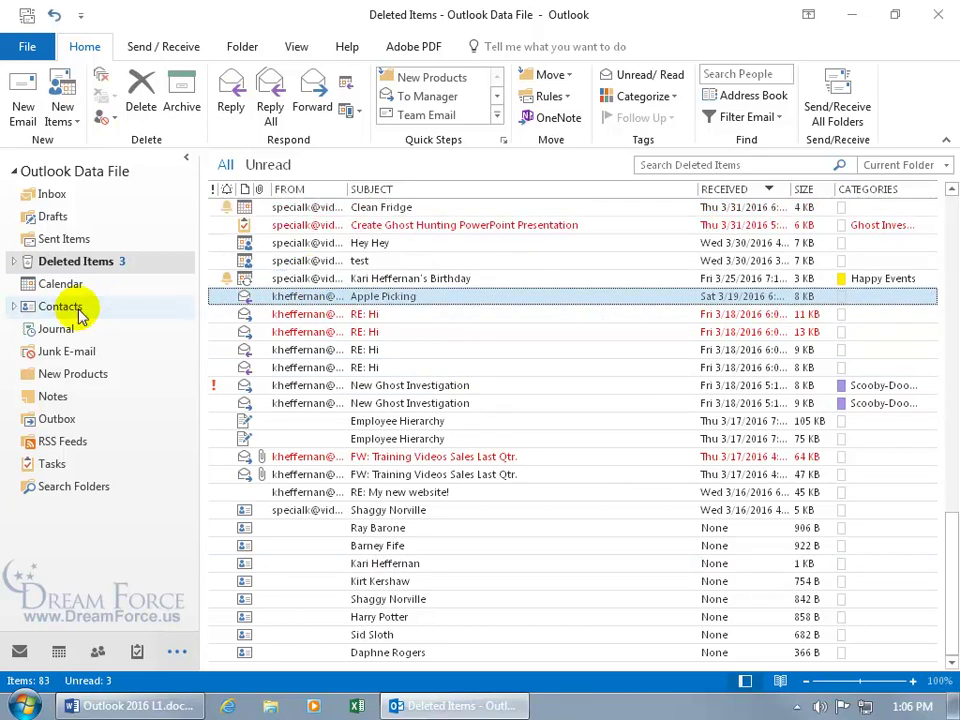
Step: Go to the Contacts folder and open the restored contact's full details form
click(74, 312)
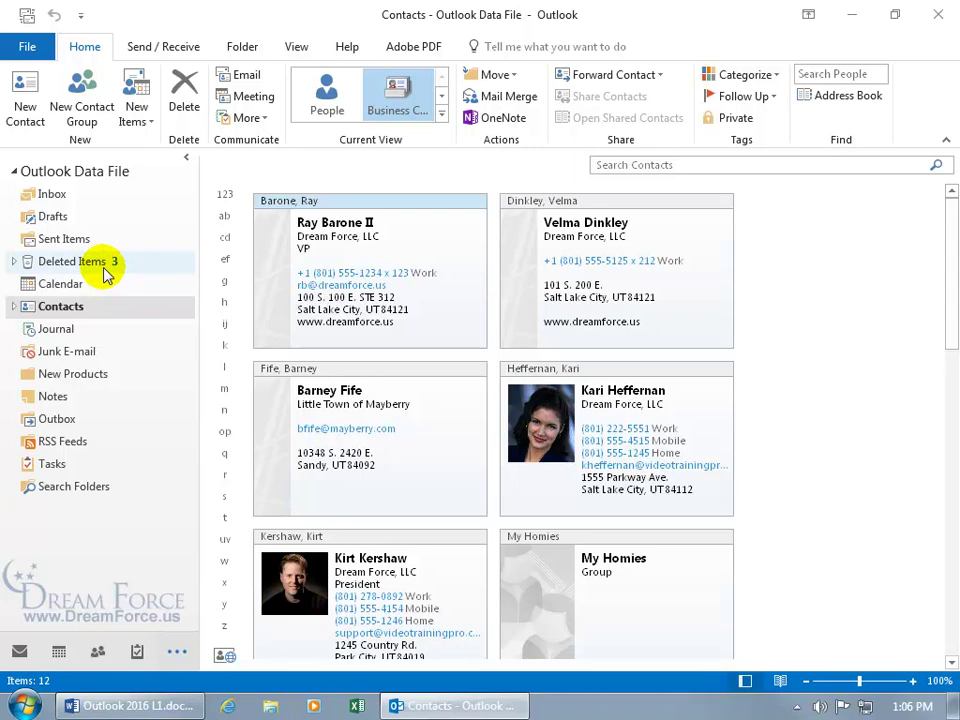
double_click(555, 385)
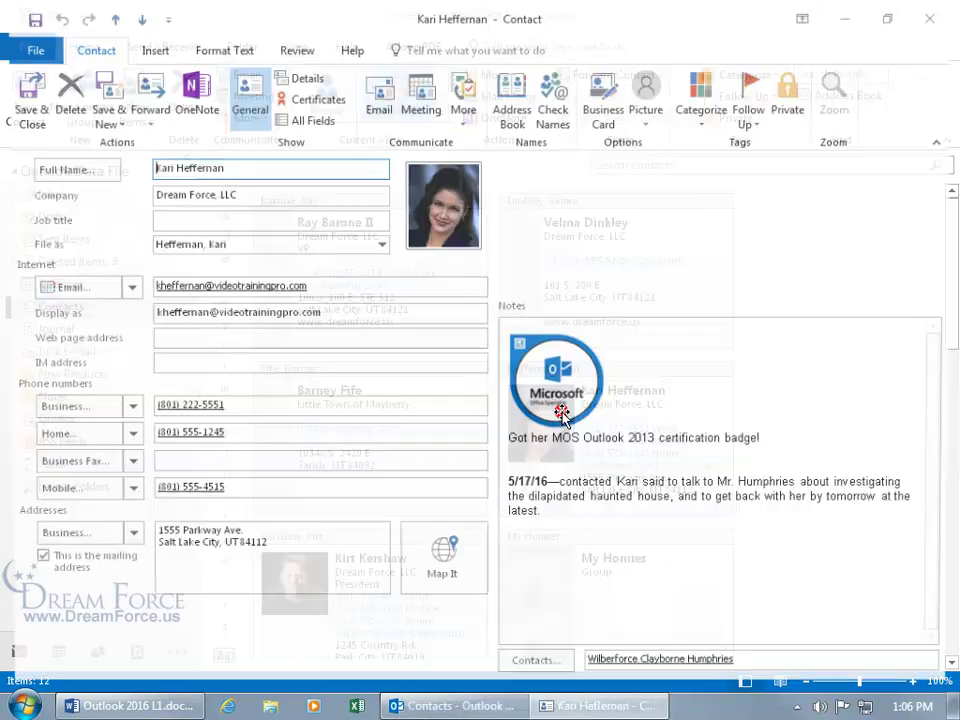